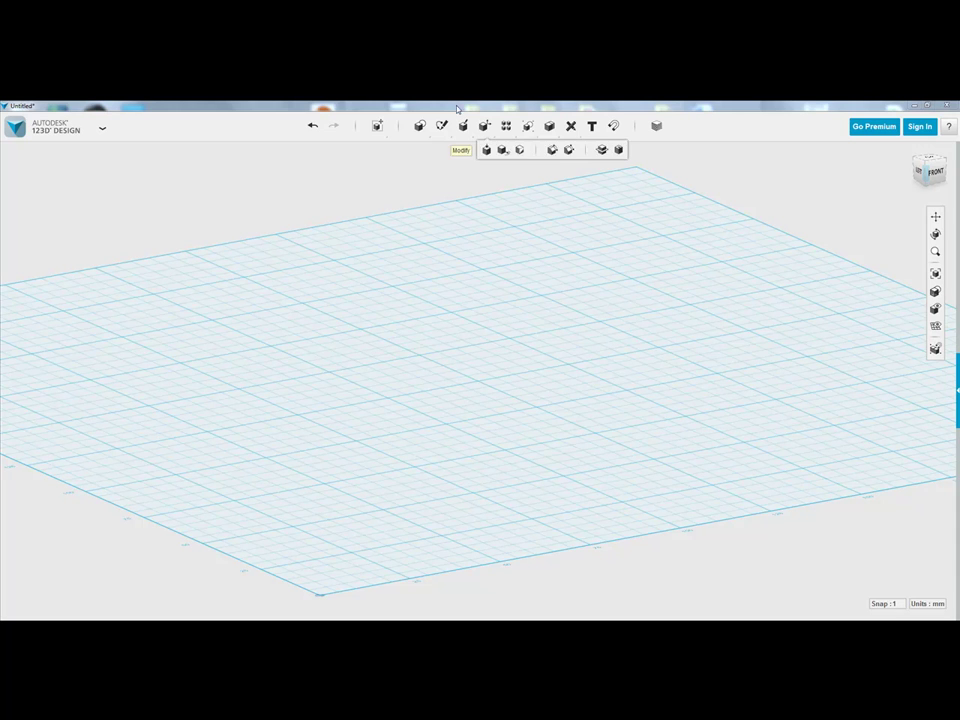
Start a Primitives sketch rectangle on the grid with length 50 mm and width 15 mm.
{"action": "mouse_move", "coordinate": [419, 125]}
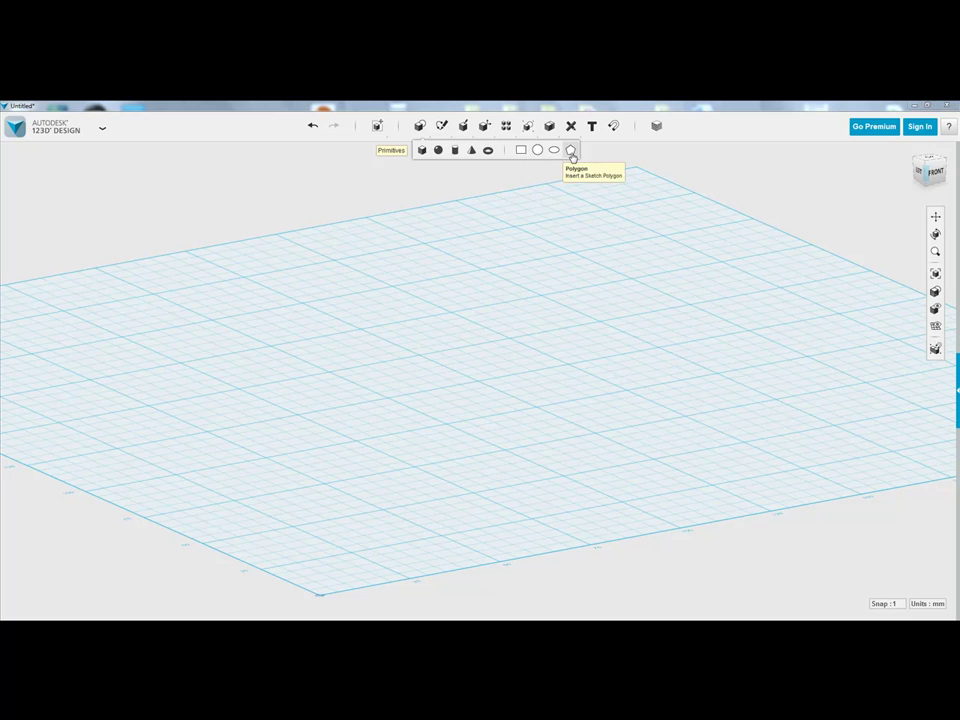
{"action": "left_click", "coordinate": [520, 150]}
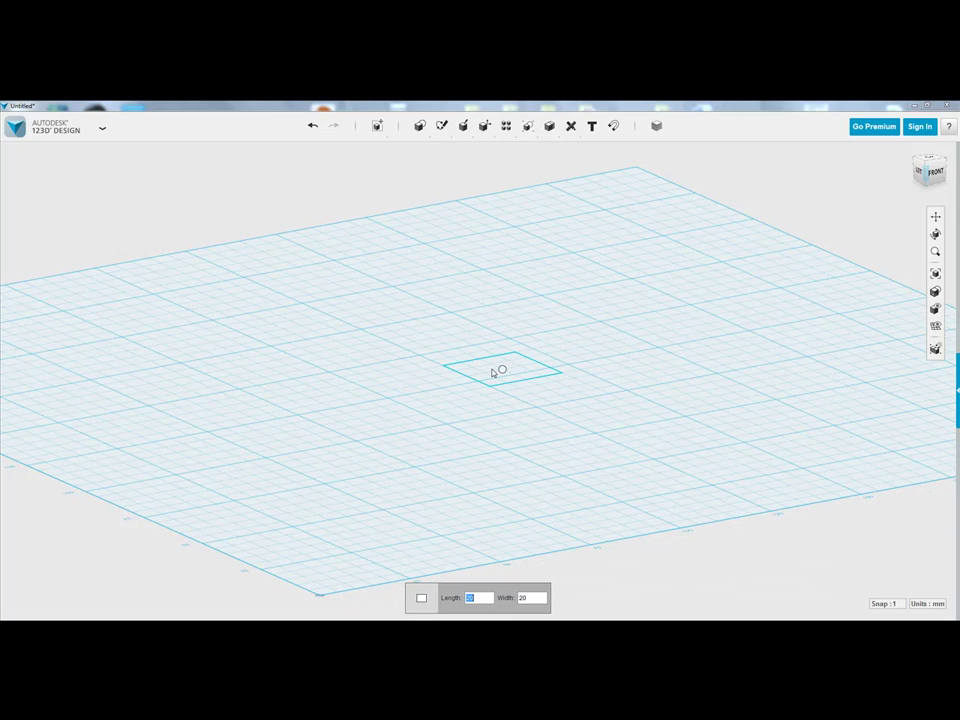
{"action": "type", "text": "50"}
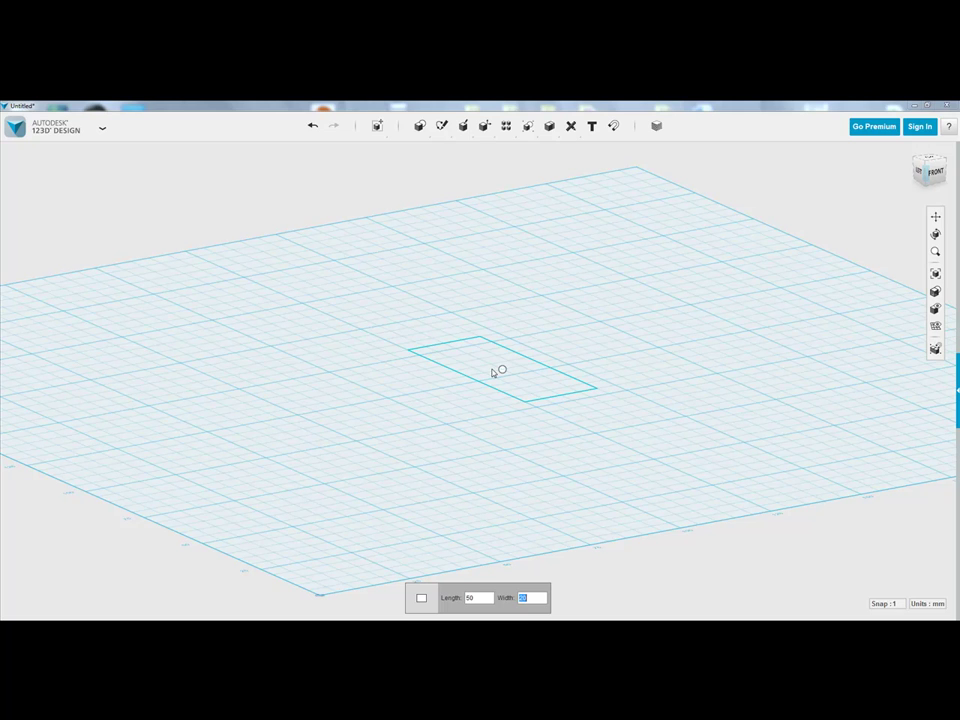
{"action": "type", "text": "15"}
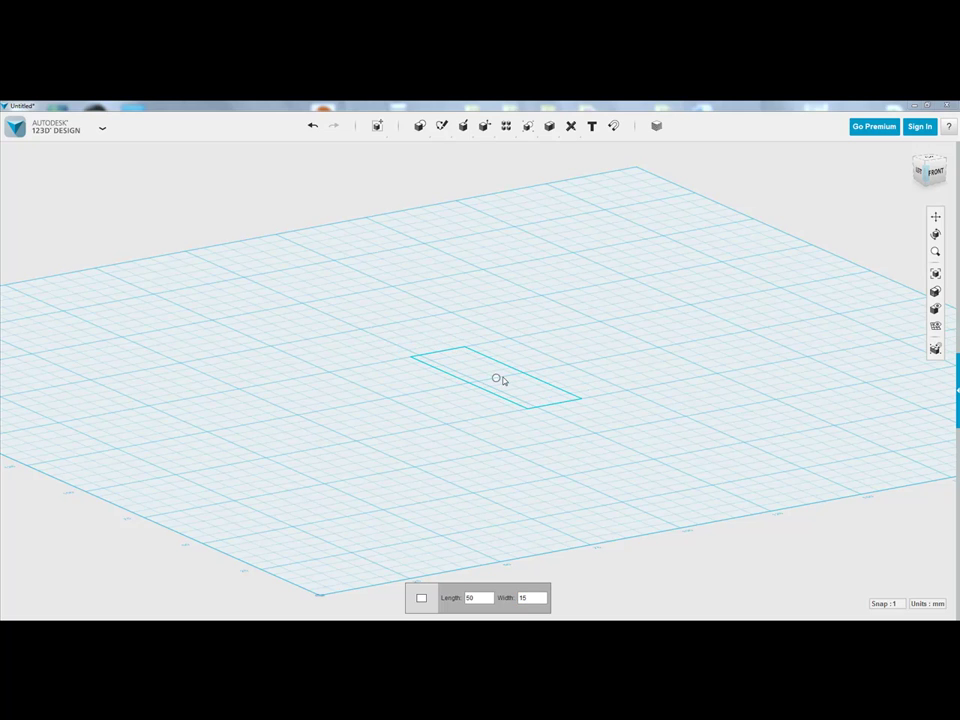
Place the 50 by 15 mm rectangle, then add a 25 mm radius circle beside it.
{"action": "left_click", "coordinate": [498, 380]}
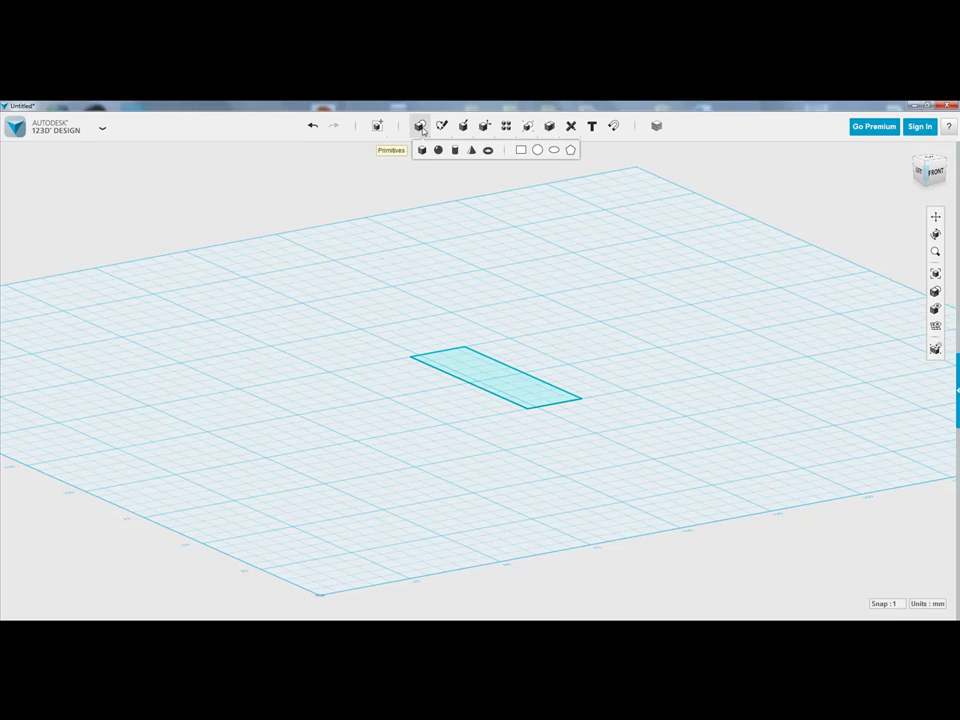
{"action": "left_click", "coordinate": [537, 149]}
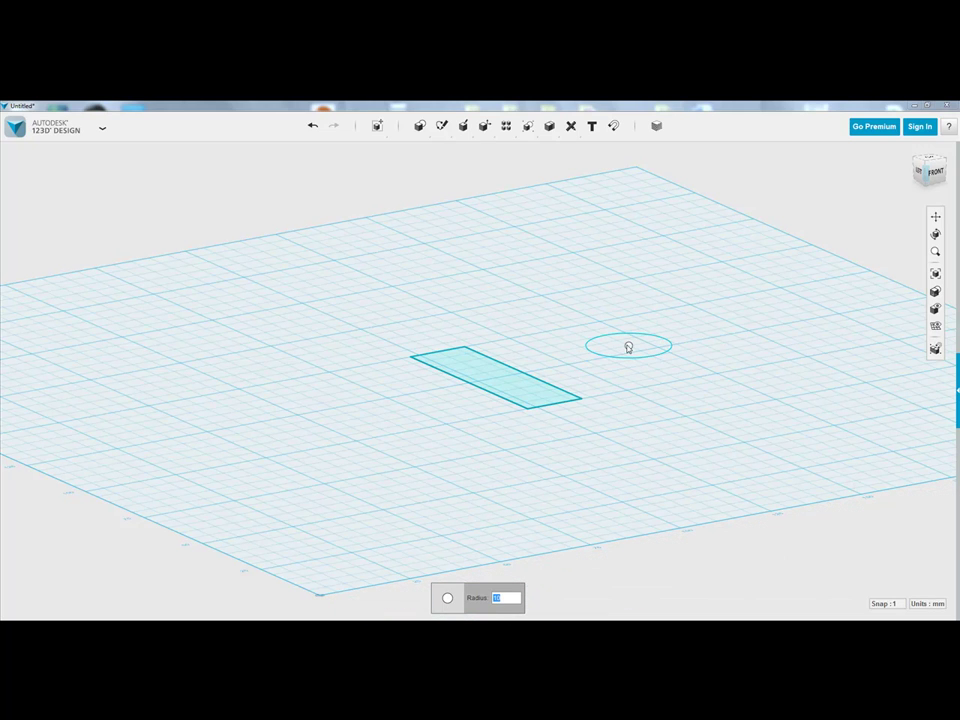
{"action": "type", "text": "25"}
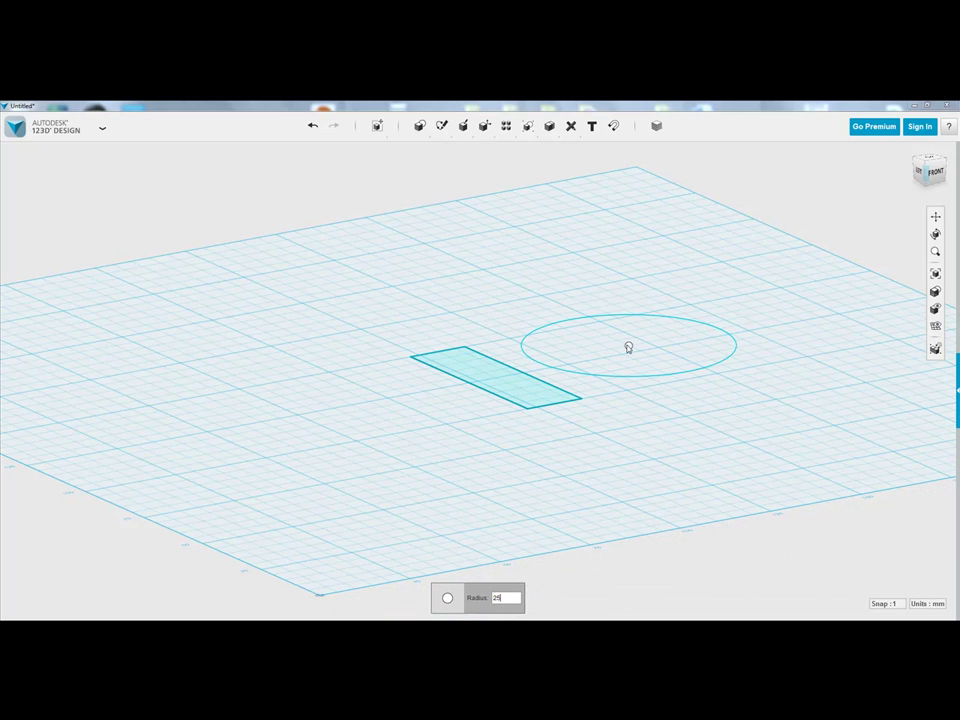
{"action": "key", "text": "Return"}
Place a Primitives ellipse with major axis 15 mm and minor axis 5 mm left of the rectangle.
{"action": "mouse_move", "coordinate": [419, 126]}
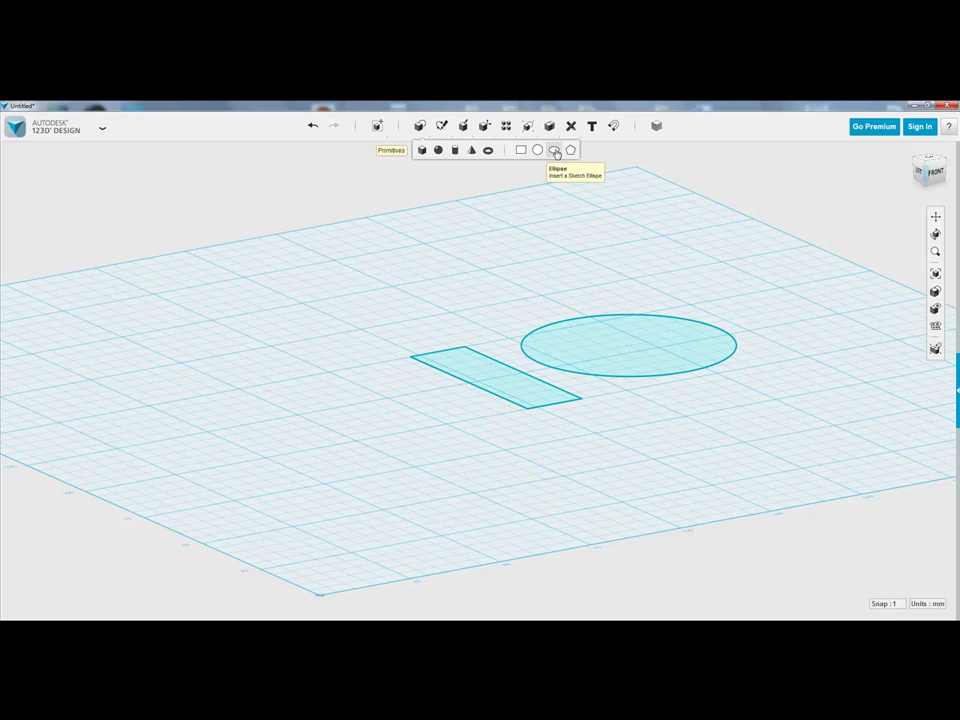
{"action": "left_click", "coordinate": [556, 151]}
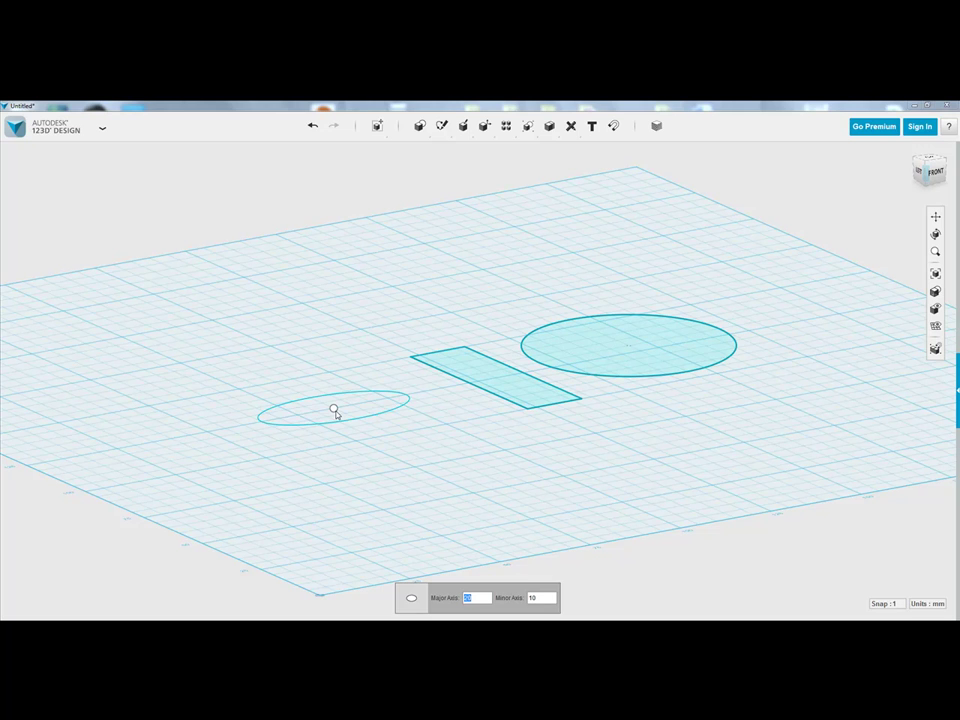
{"action": "type", "text": "50"}
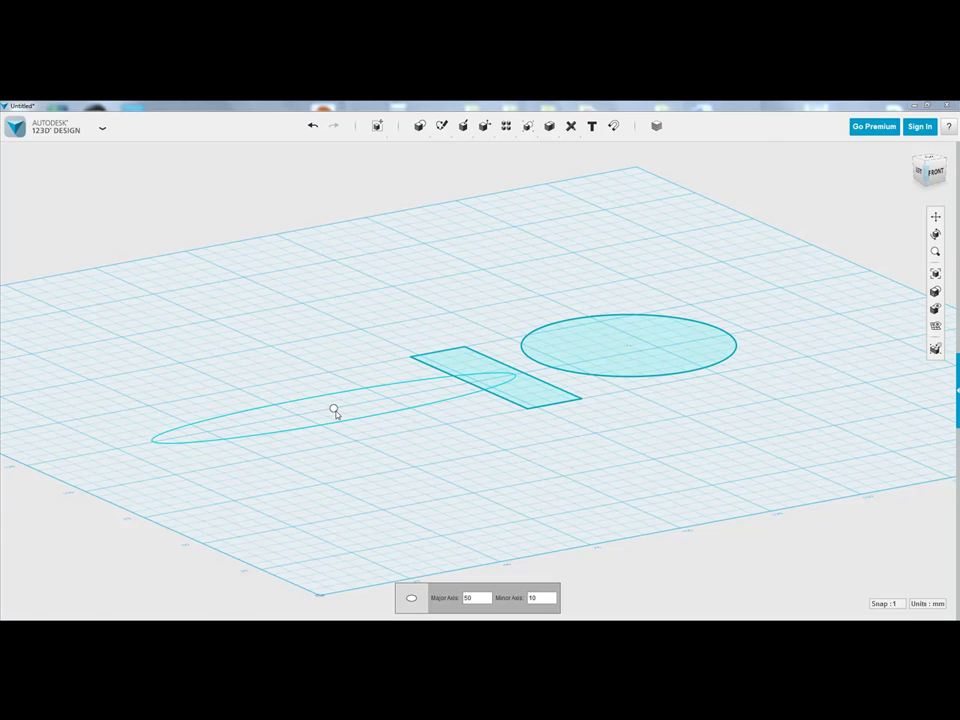
{"action": "type", "text": "15"}
{"action": "key", "text": "BackSpace"}
{"action": "key", "text": "BackSpace"}
{"action": "key", "text": "BackSpace"}
{"action": "key", "text": "BackSpace"}
{"action": "type", "text": "15"}
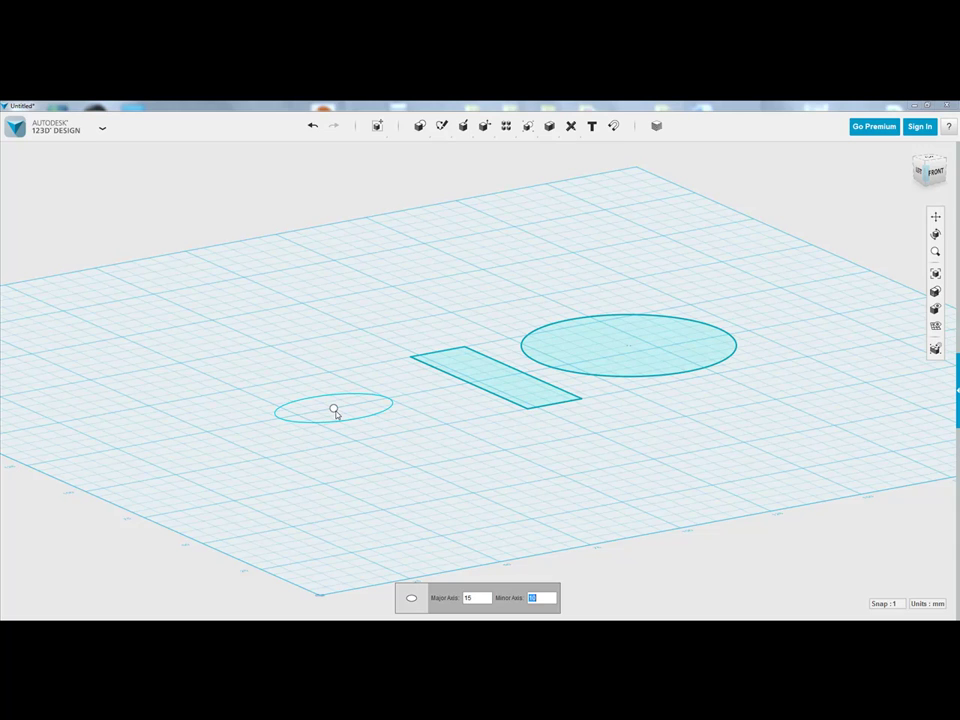
{"action": "type", "text": "5"}
{"action": "key", "text": "Return"}
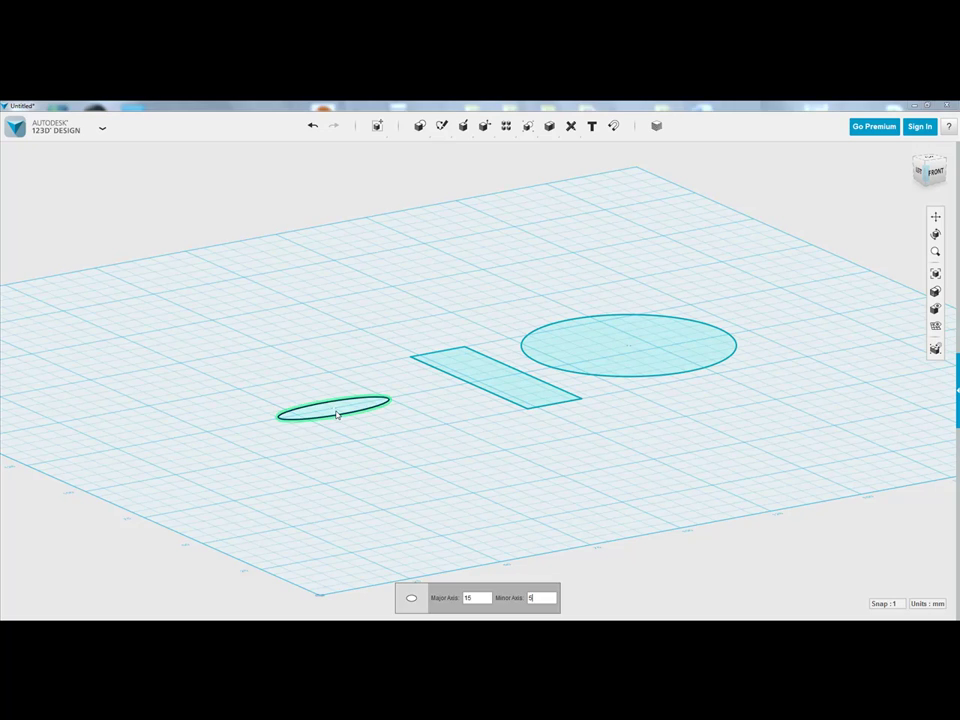
{"action": "mouse_move", "coordinate": [442, 128]}
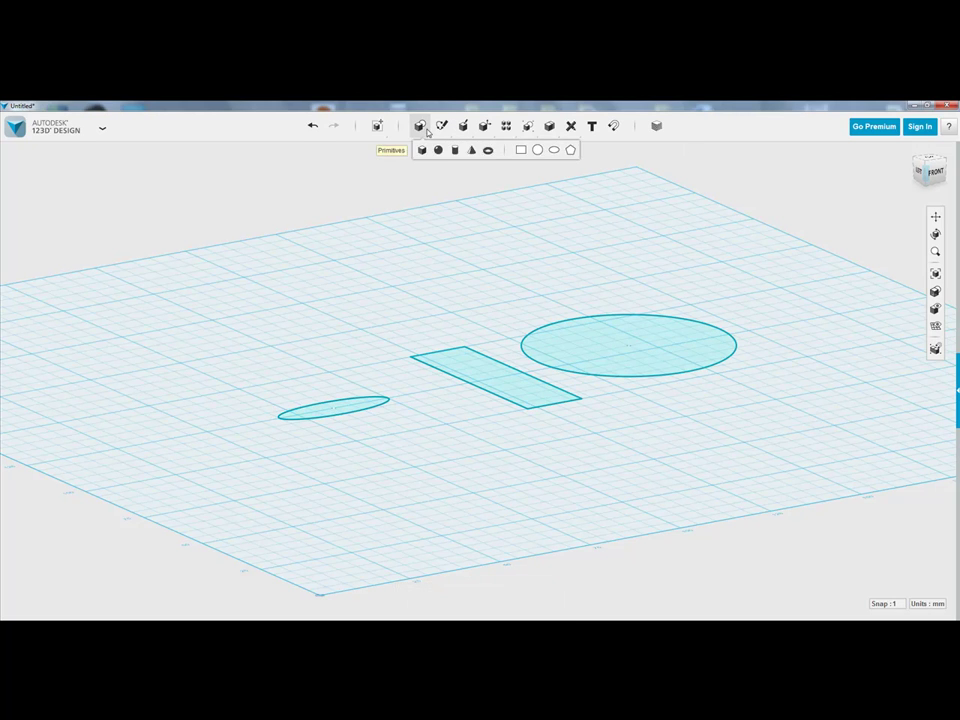
Place an 8-sided Primitives polygon with 10 mm radius left of the ellipse.
{"action": "left_click", "coordinate": [570, 150]}
{"action": "left_click", "coordinate": [304, 331]}
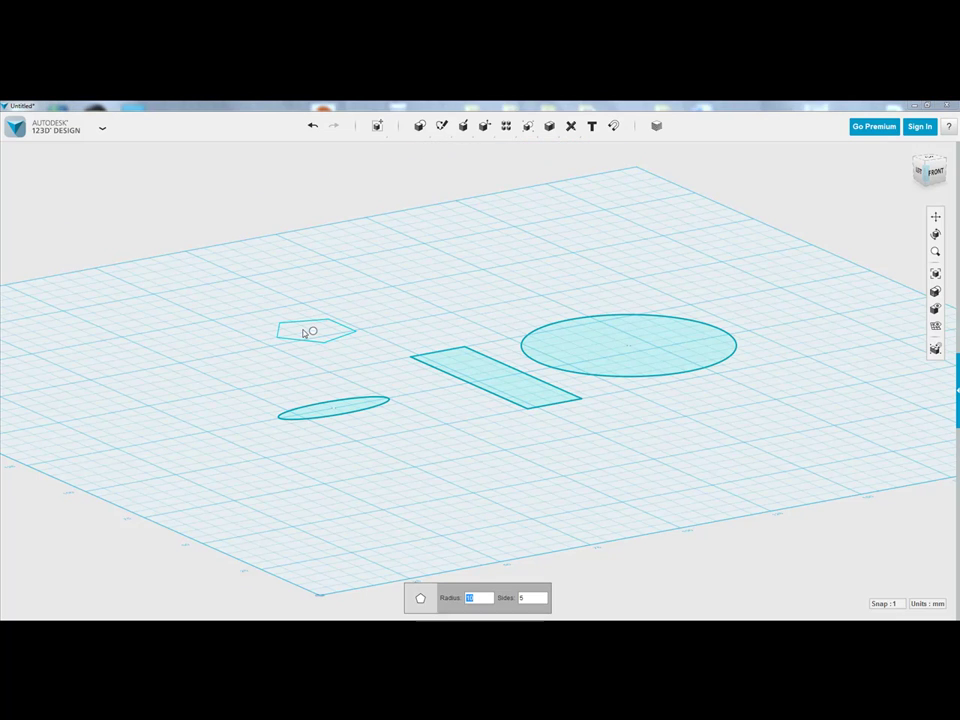
{"action": "key", "text": "Tab"}
{"action": "type", "text": "8"}
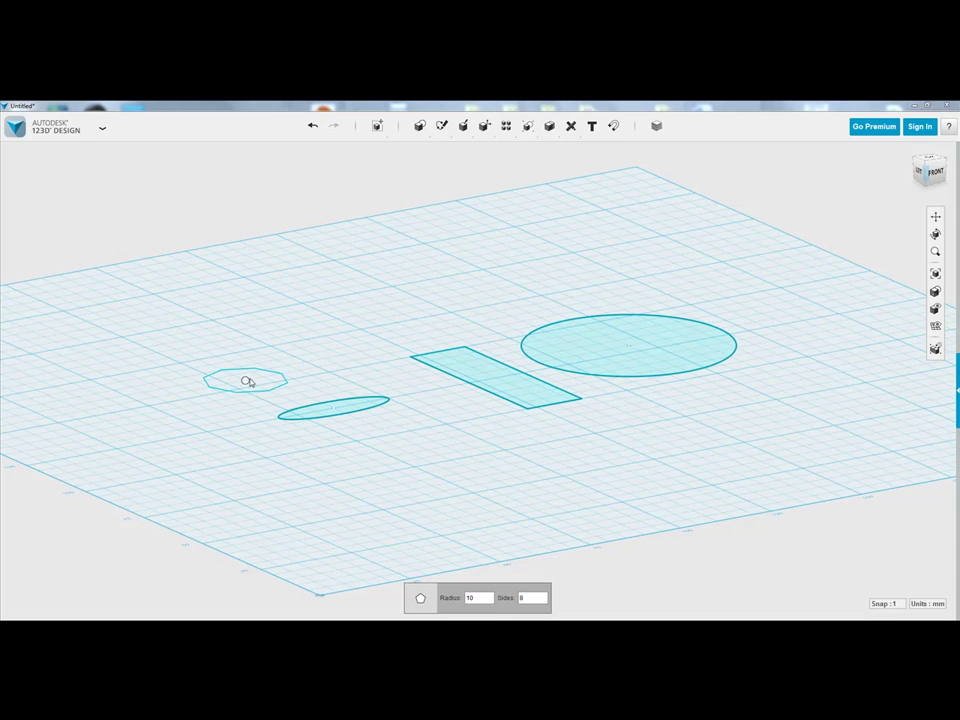
{"action": "left_click", "coordinate": [240, 379]}
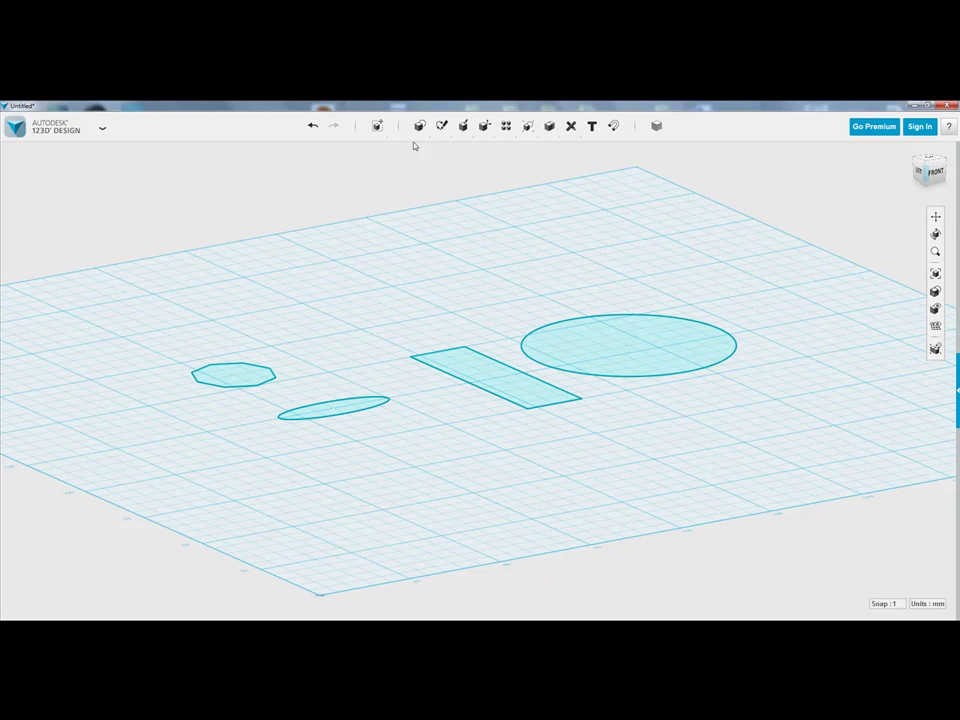
Start a Sketch Rectangle on the grid plane, then switch to Sketch Circle instead.
{"action": "mouse_move", "coordinate": [433, 131]}
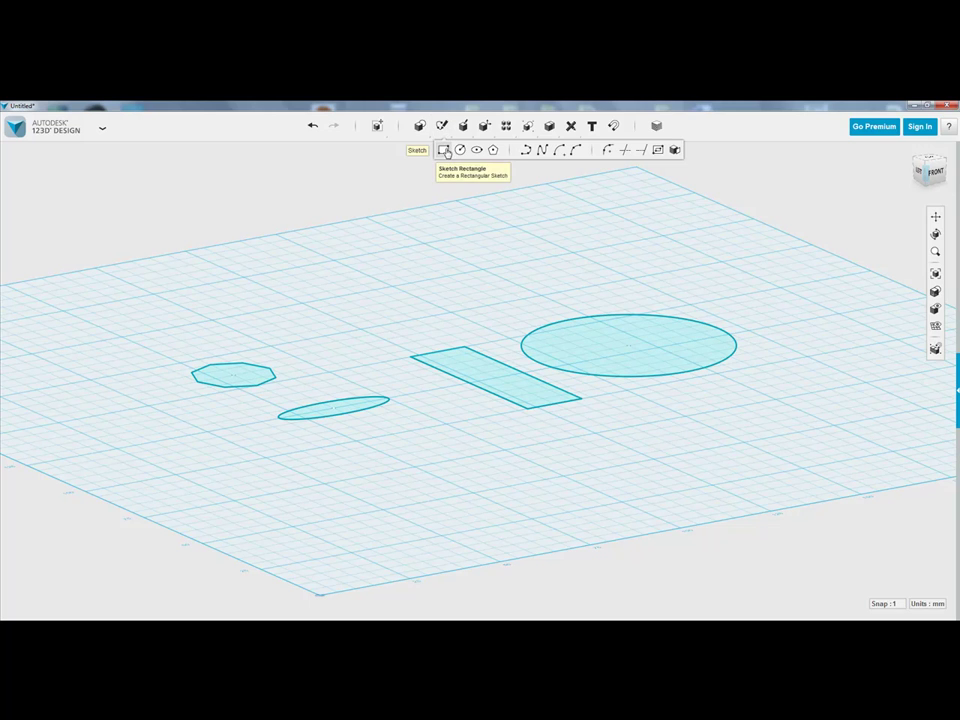
{"action": "left_click", "coordinate": [443, 150]}
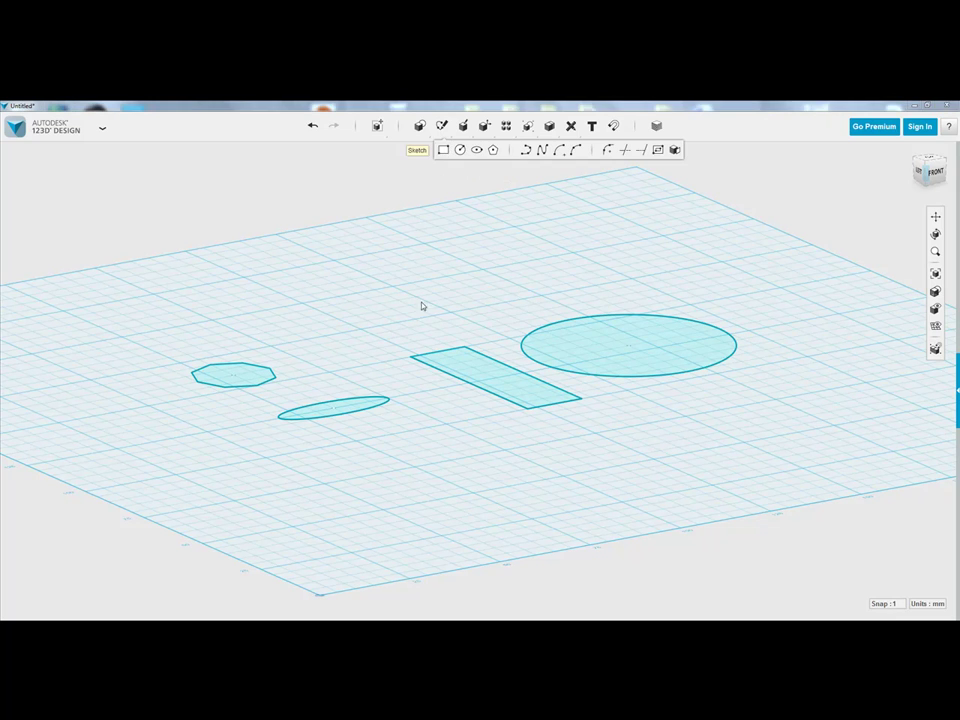
{"action": "left_click", "coordinate": [360, 290]}
{"action": "mouse_move", "coordinate": [442, 134]}
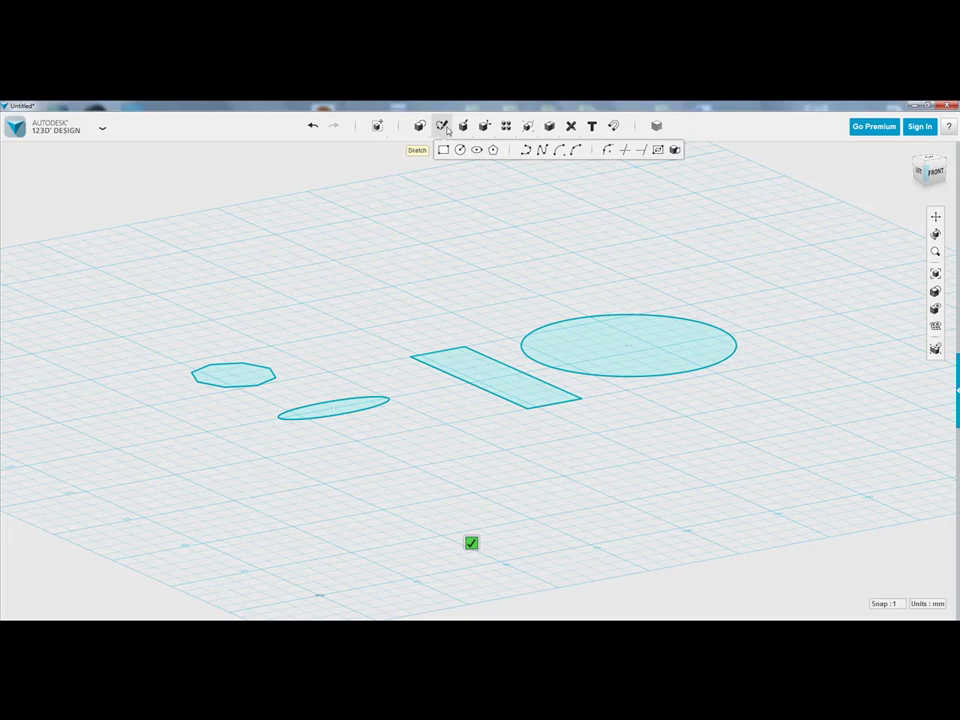
{"action": "left_click", "coordinate": [460, 151]}
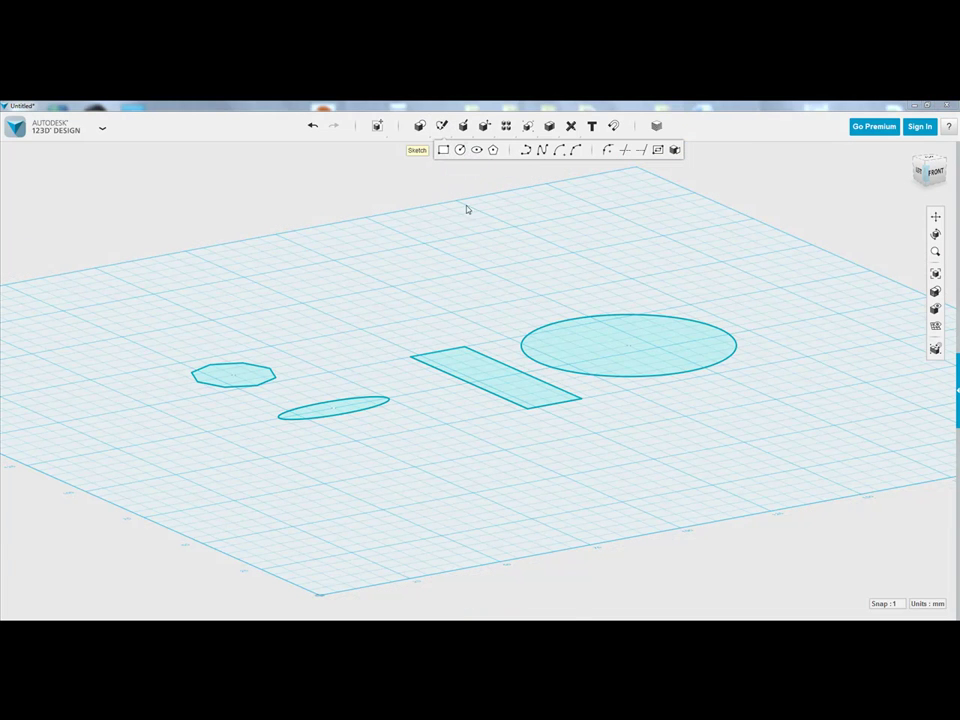
Sketch a 50 mm diameter circle on the grid above the long rectangle.
{"action": "left_click", "coordinate": [437, 296]}
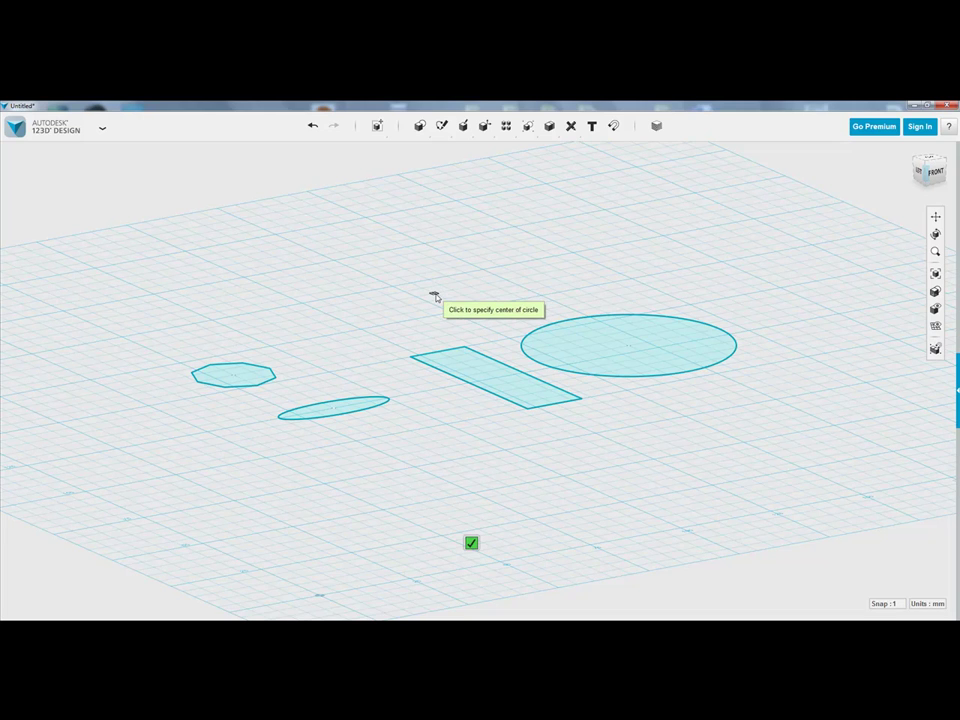
{"action": "left_click", "coordinate": [435, 297]}
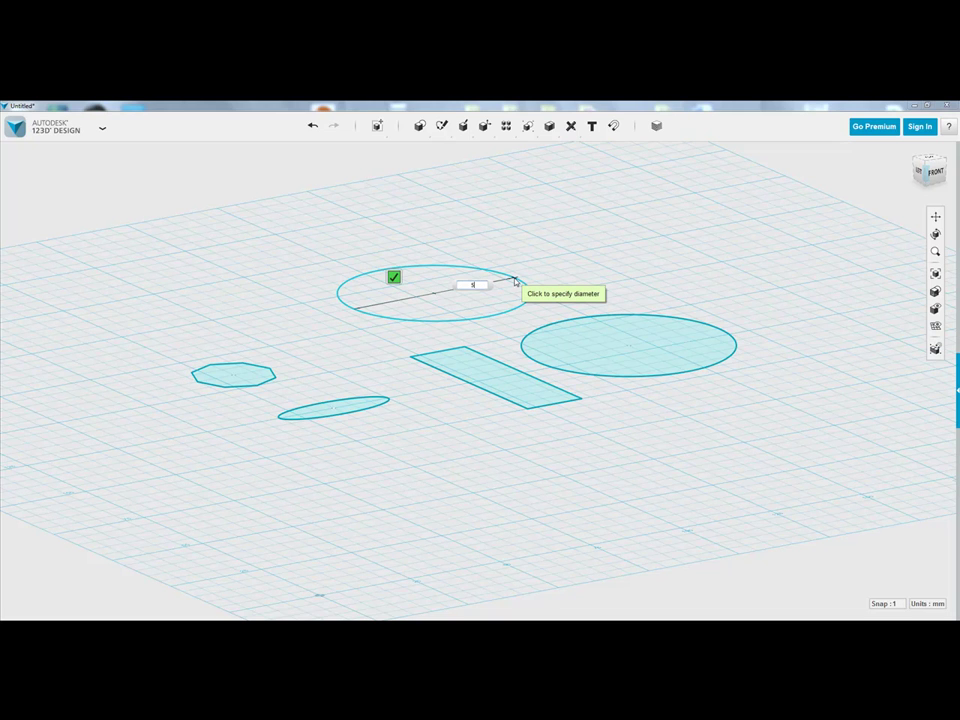
{"action": "type", "text": "50"}
{"action": "key", "text": "Tab"}
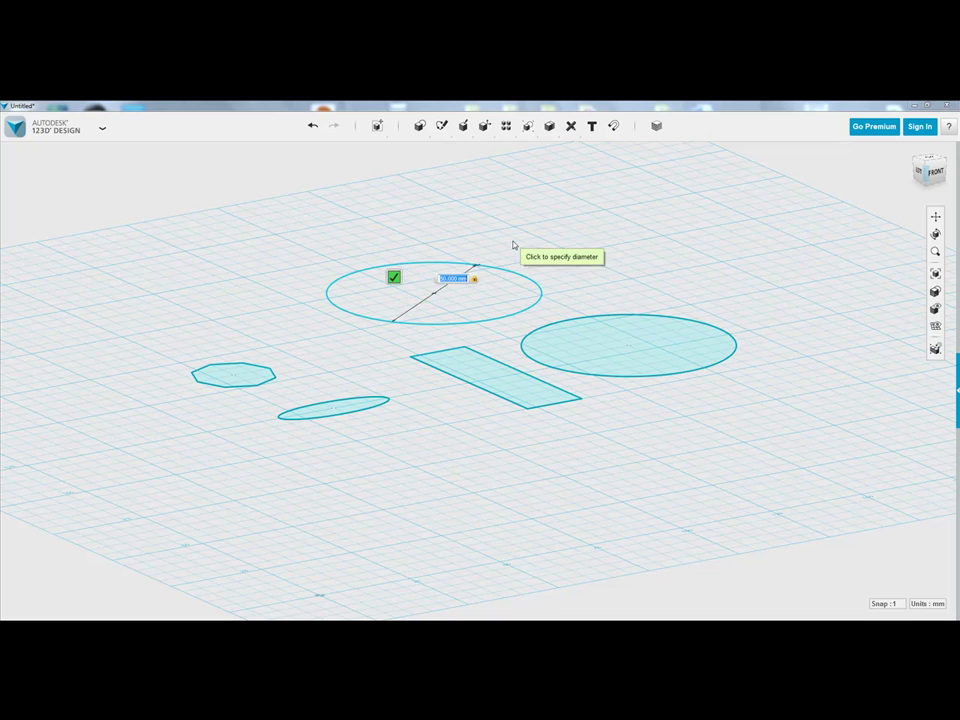
{"action": "left_click", "coordinate": [513, 244]}
{"action": "mouse_move", "coordinate": [442, 127]}
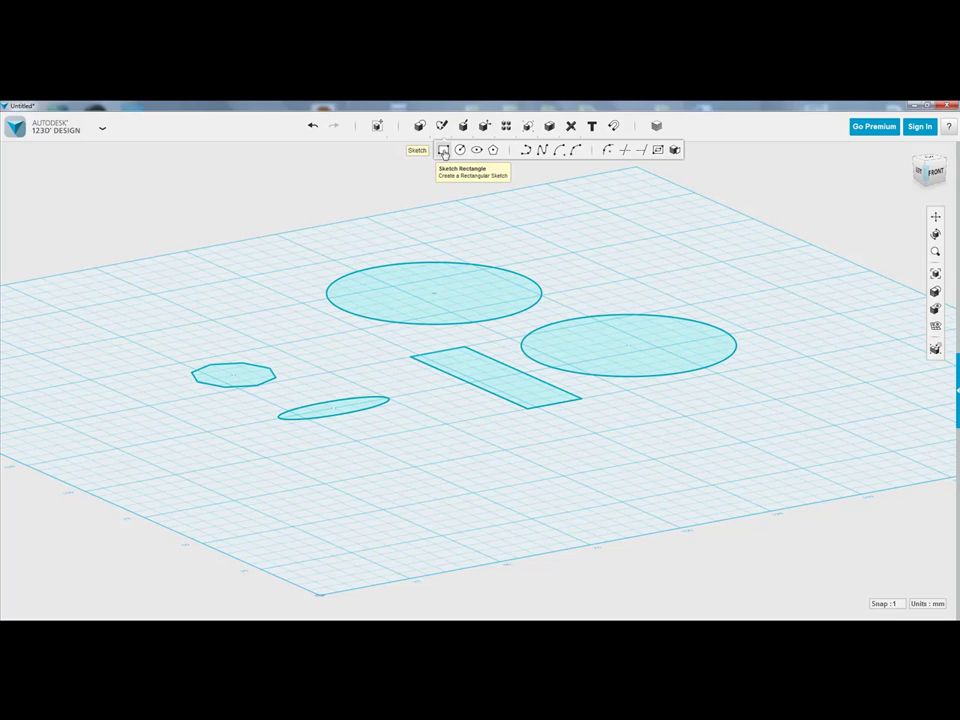
Sketch a 40 by 70 mm rectangle on the grid in front of the other shapes.
{"action": "left_click", "coordinate": [443, 151]}
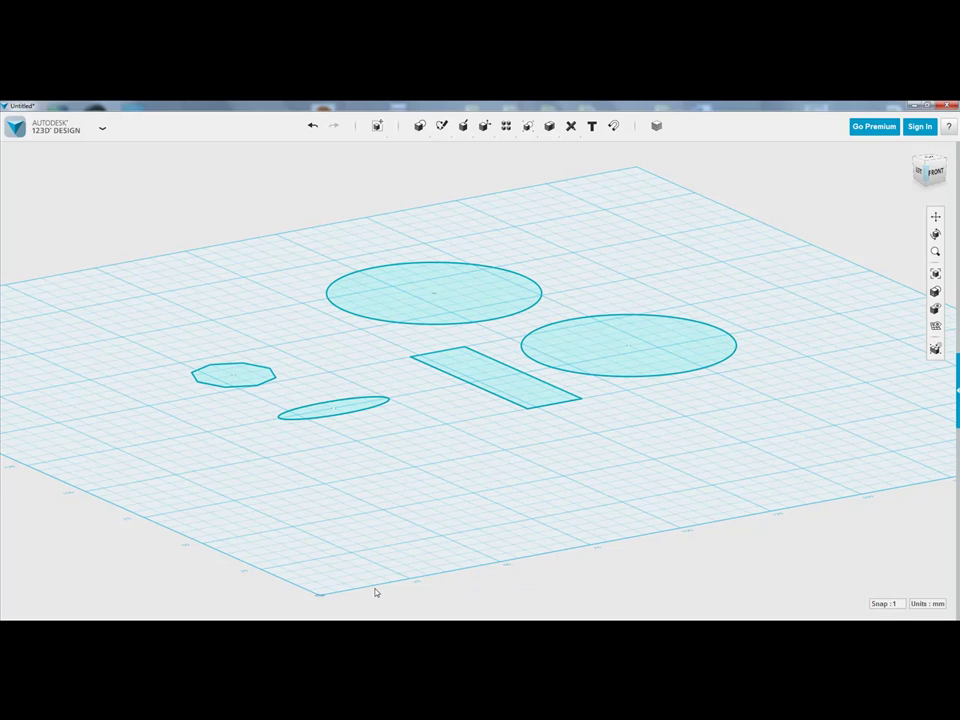
{"action": "left_click", "coordinate": [420, 506]}
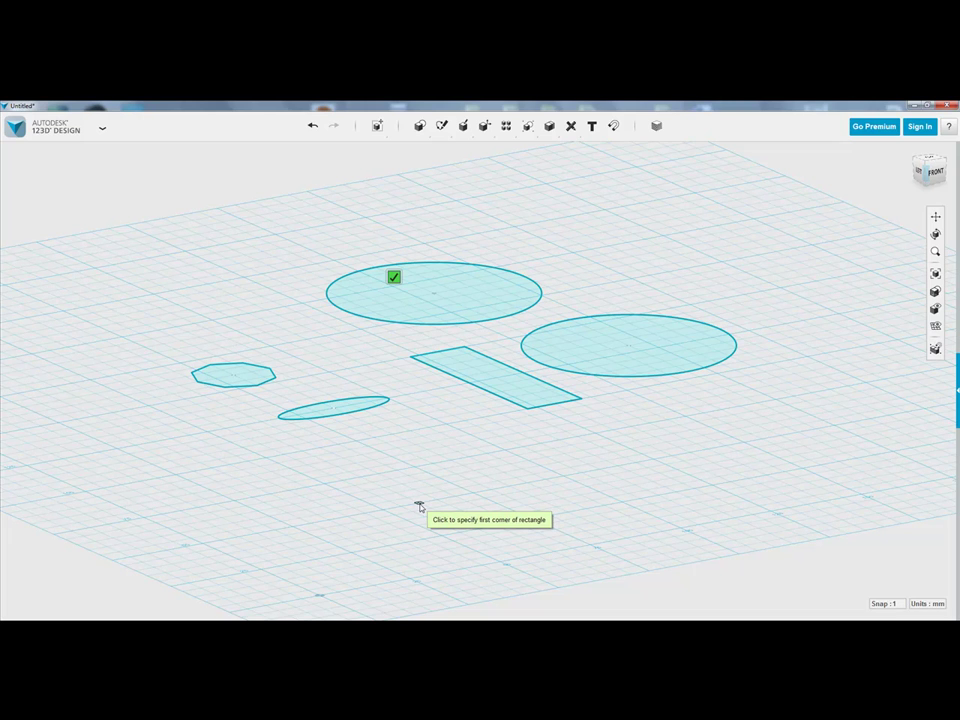
{"action": "left_click", "coordinate": [390, 508]}
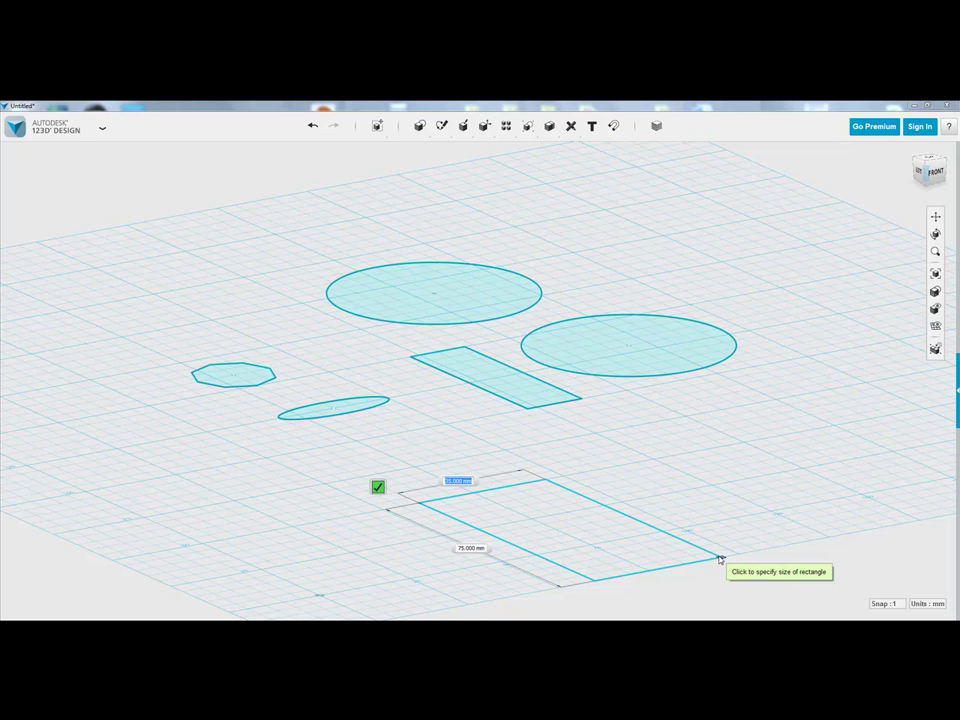
{"action": "type", "text": "40"}
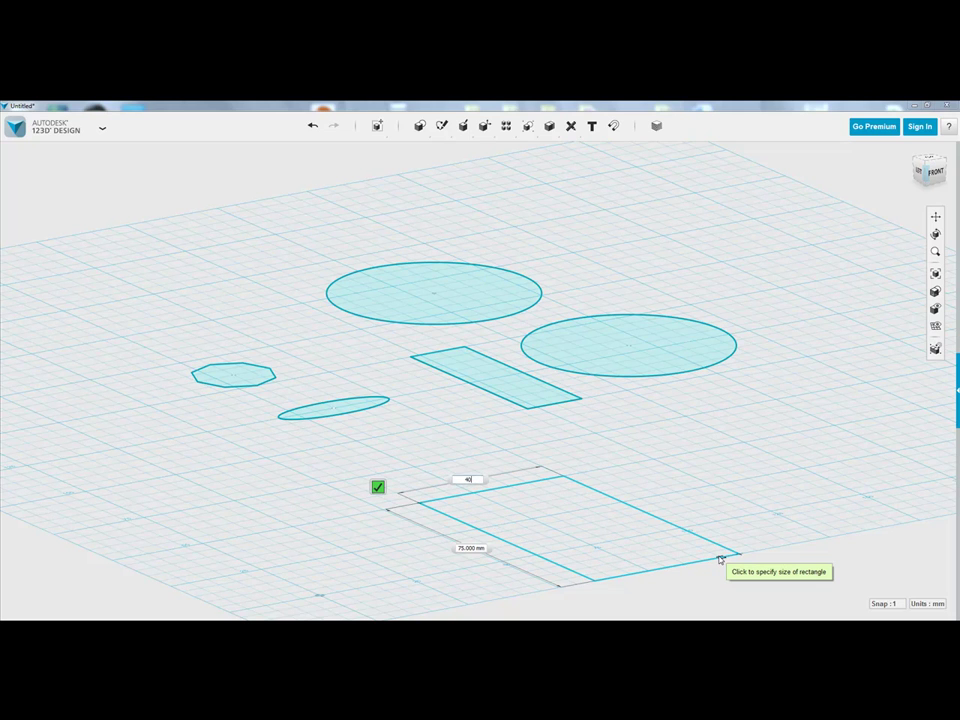
{"action": "key", "text": "Tab"}
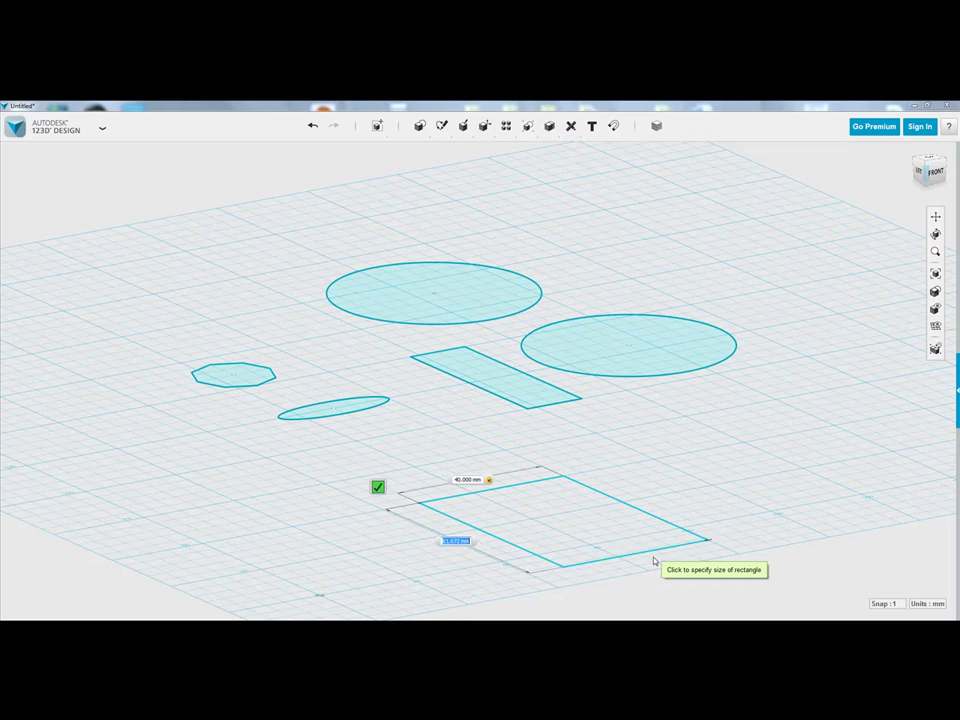
{"action": "type", "text": "70"}
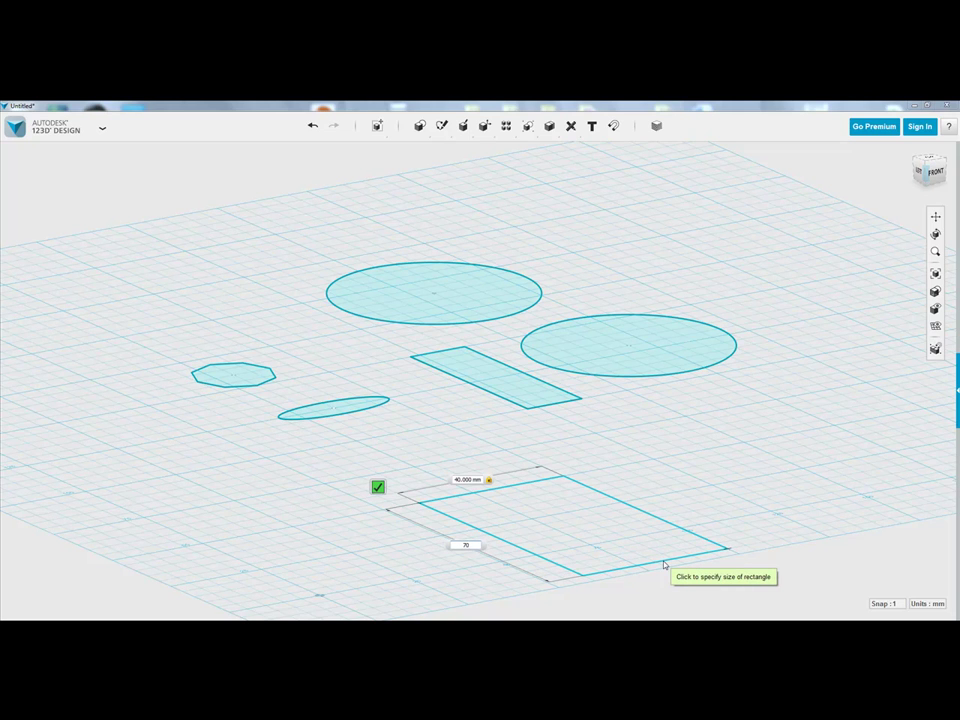
{"action": "key", "text": "Tab"}
{"action": "left_click", "coordinate": [676, 548]}
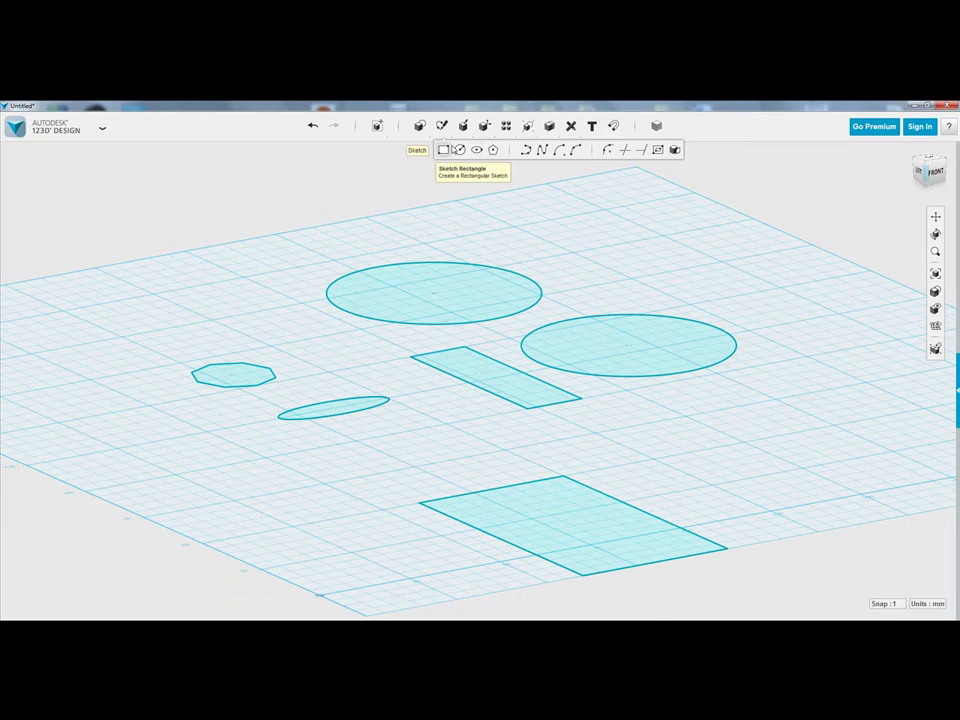
{"action": "mouse_move", "coordinate": [421, 141]}
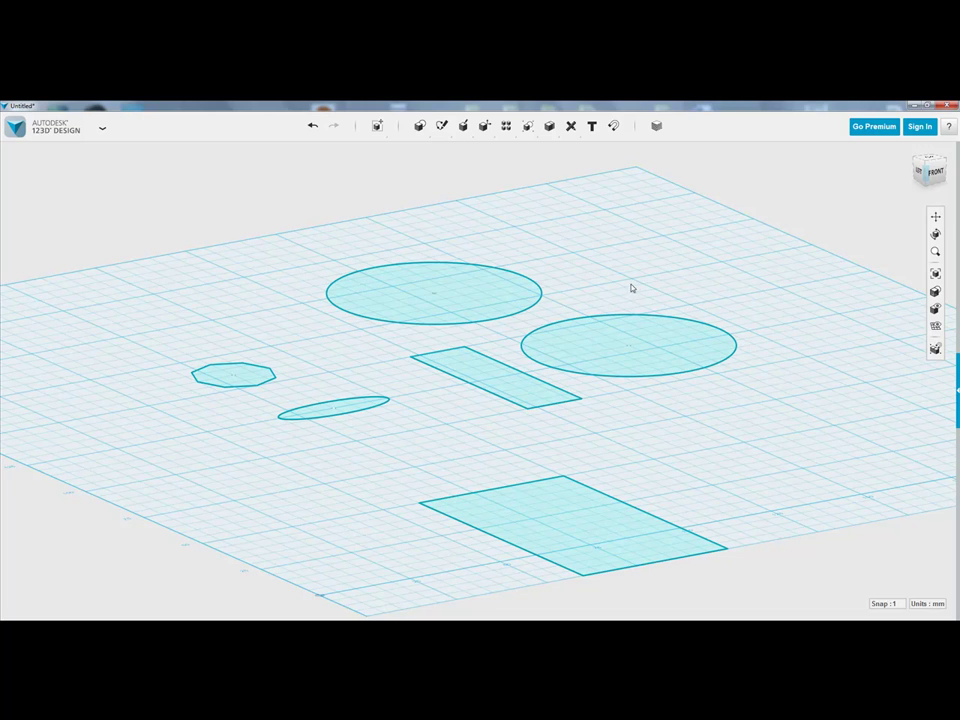
Extrude the 50 mm circle sketch upward 10 mm into a solid cylinder.
{"action": "left_click", "coordinate": [460, 296]}
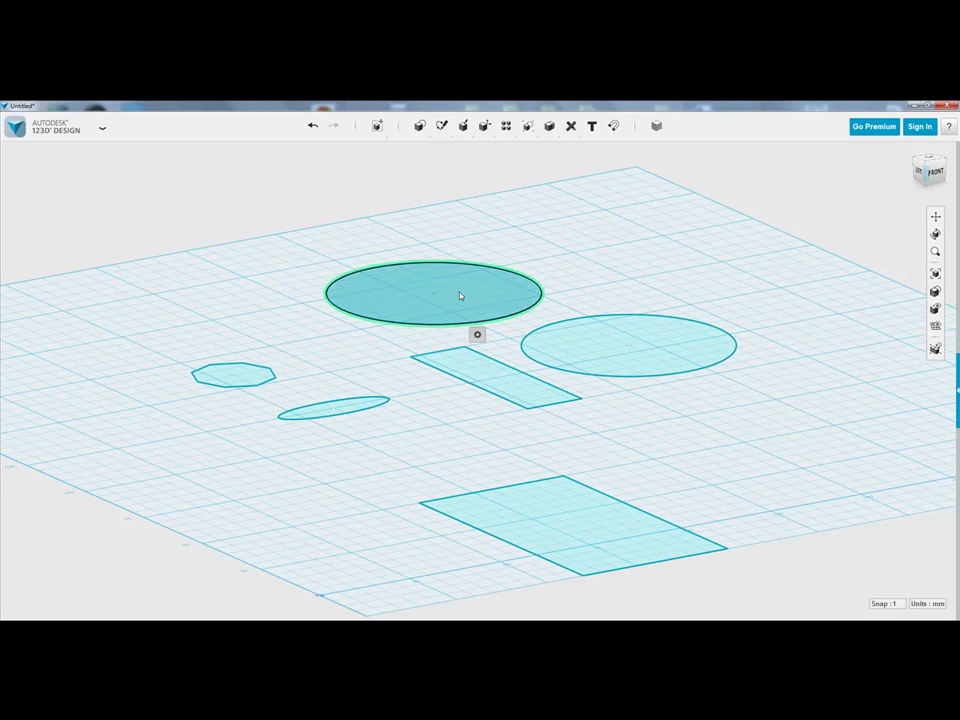
{"action": "mouse_move", "coordinate": [479, 344]}
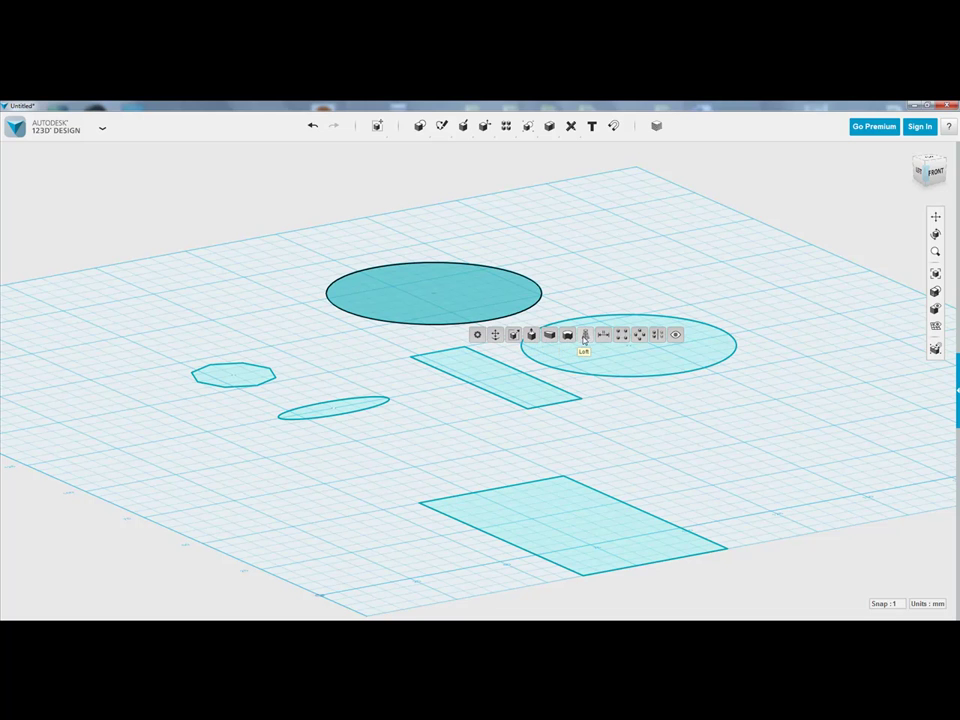
{"action": "left_click", "coordinate": [530, 335]}
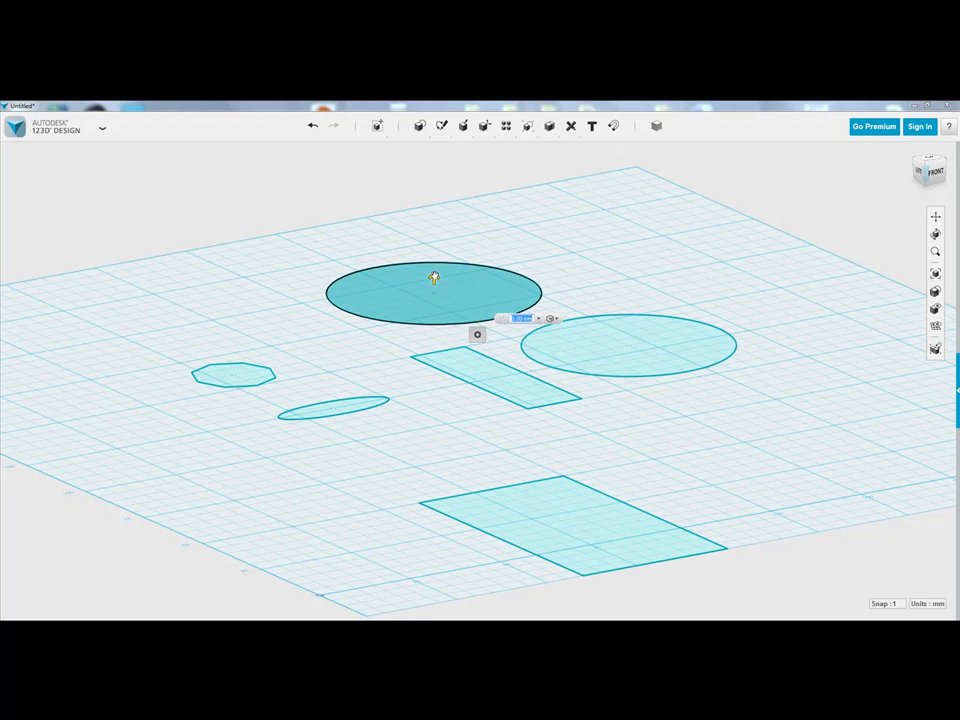
{"action": "left_click_drag", "start_coordinate": [433, 278], "coordinate": [433, 203]}
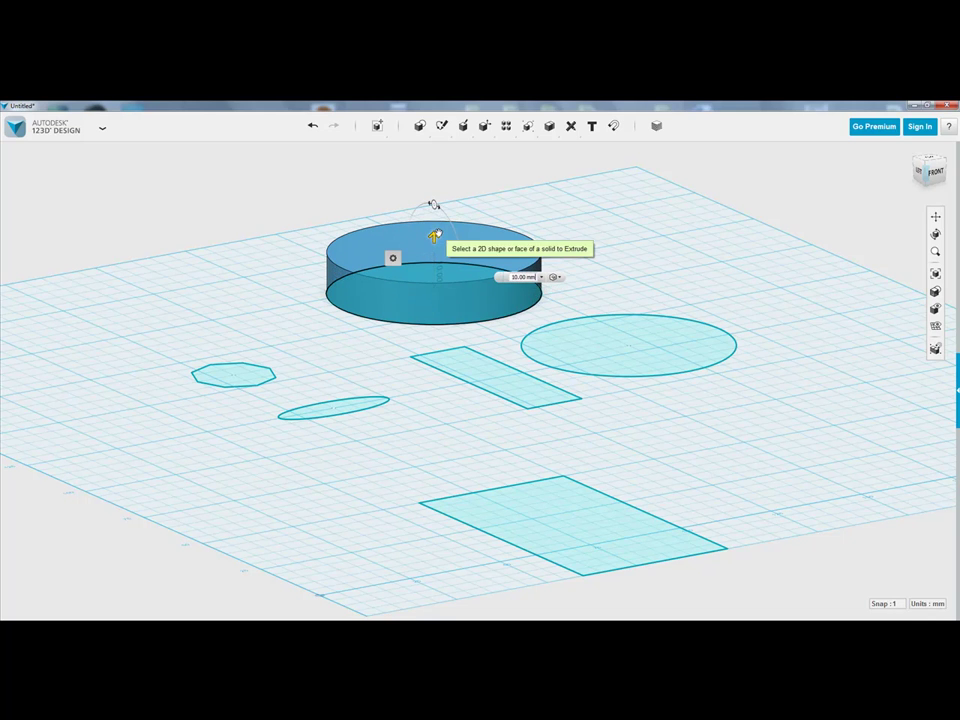
{"action": "left_click", "coordinate": [431, 202]}
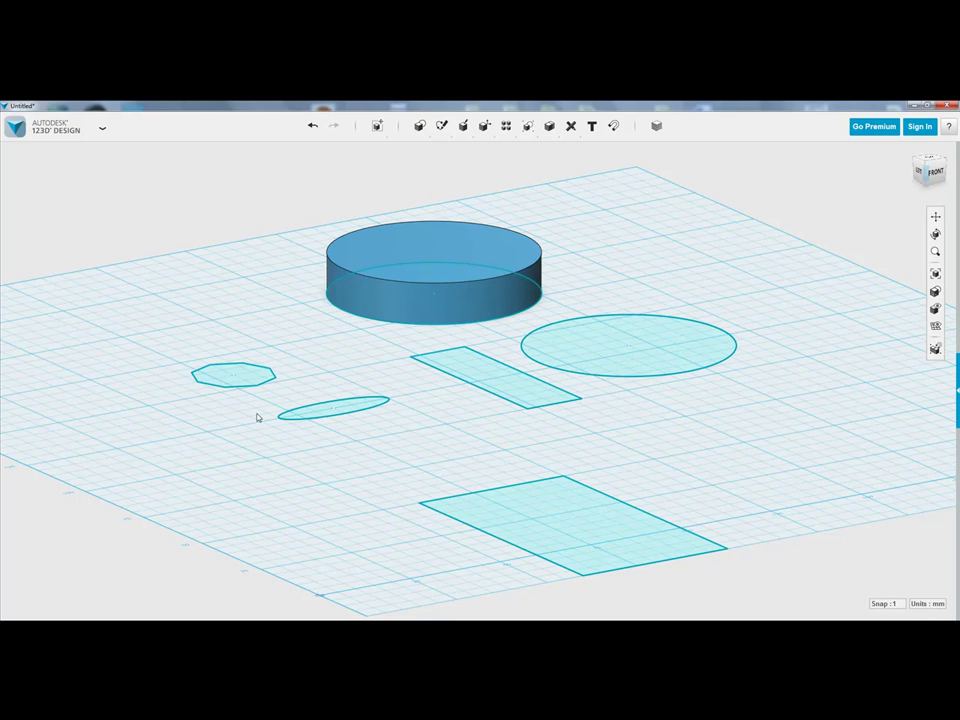
Extrude the octagon sketch 20 mm upward into an eight-sided prism.
{"action": "left_click", "coordinate": [244, 375]}
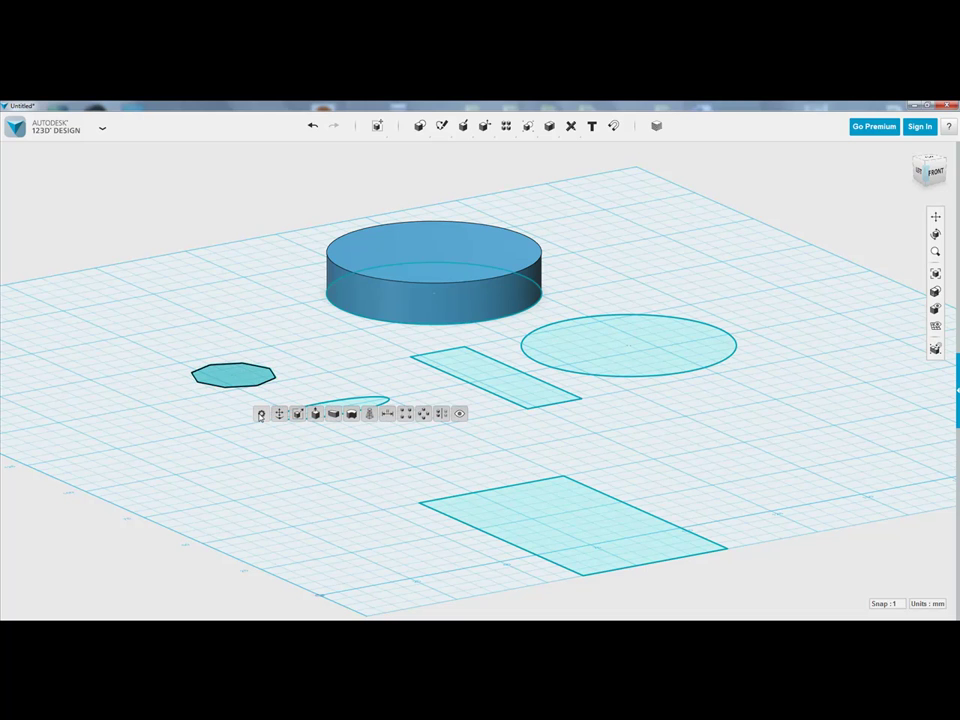
{"action": "left_click", "coordinate": [315, 413]}
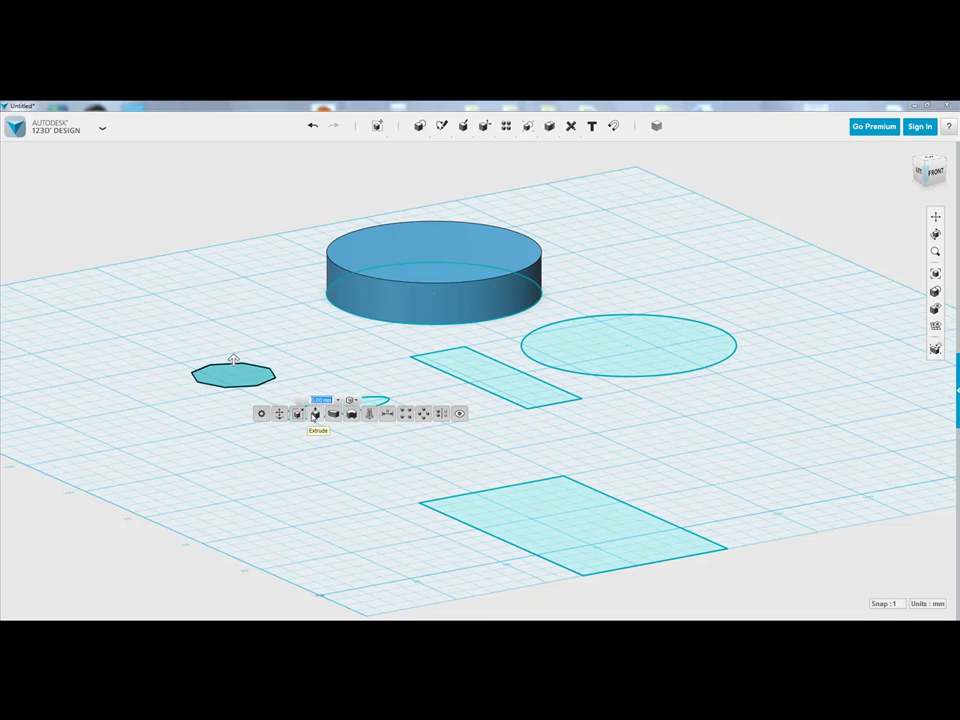
{"action": "left_click_drag", "start_coordinate": [233, 322], "coordinate": [232, 250]}
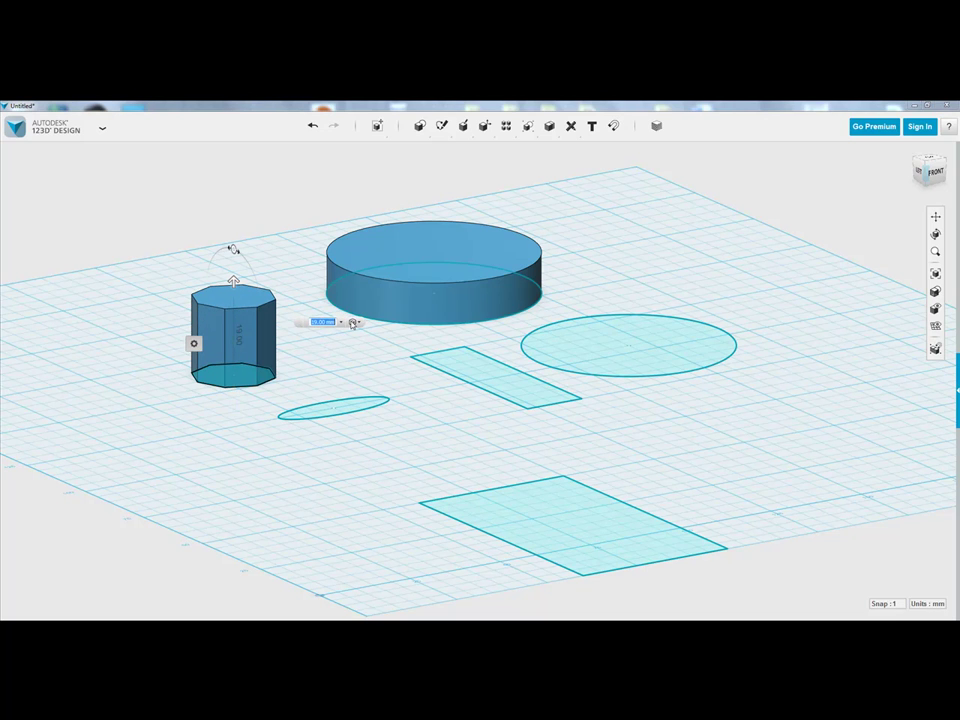
{"action": "type", "text": "20"}
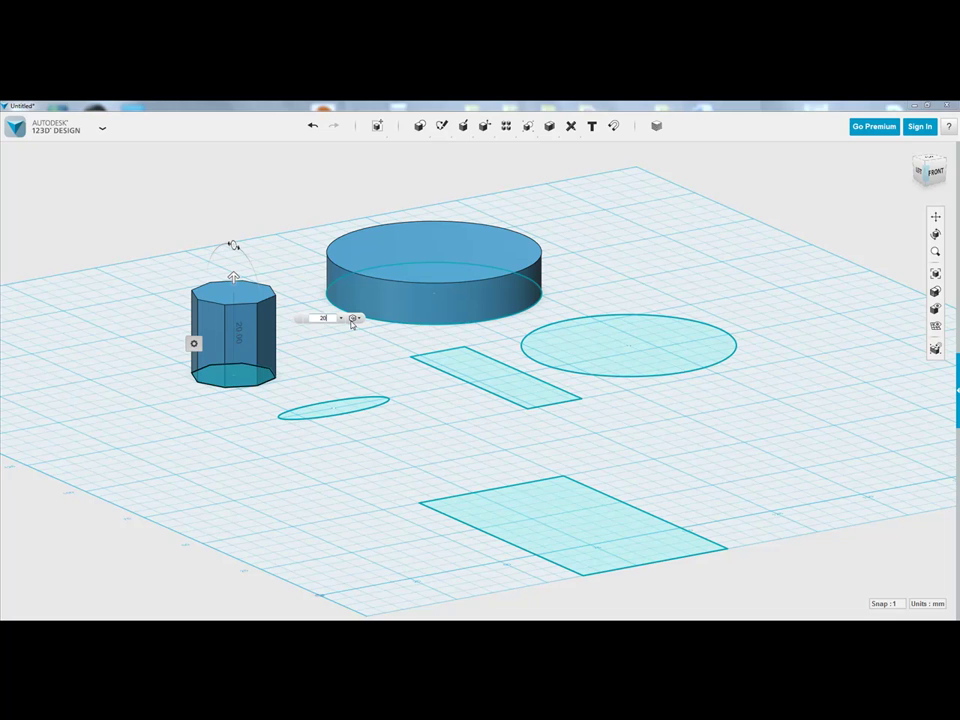
{"action": "key", "text": "Return"}
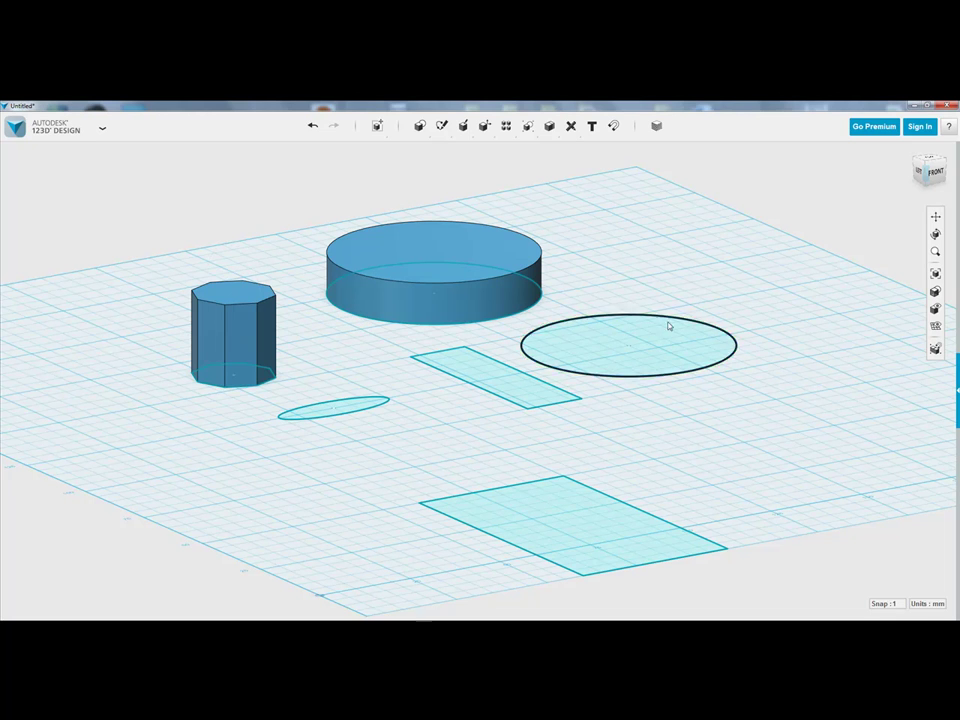
Extrude the long narrow rectangle upward about 9 mm into a box.
{"action": "left_click", "coordinate": [522, 385]}
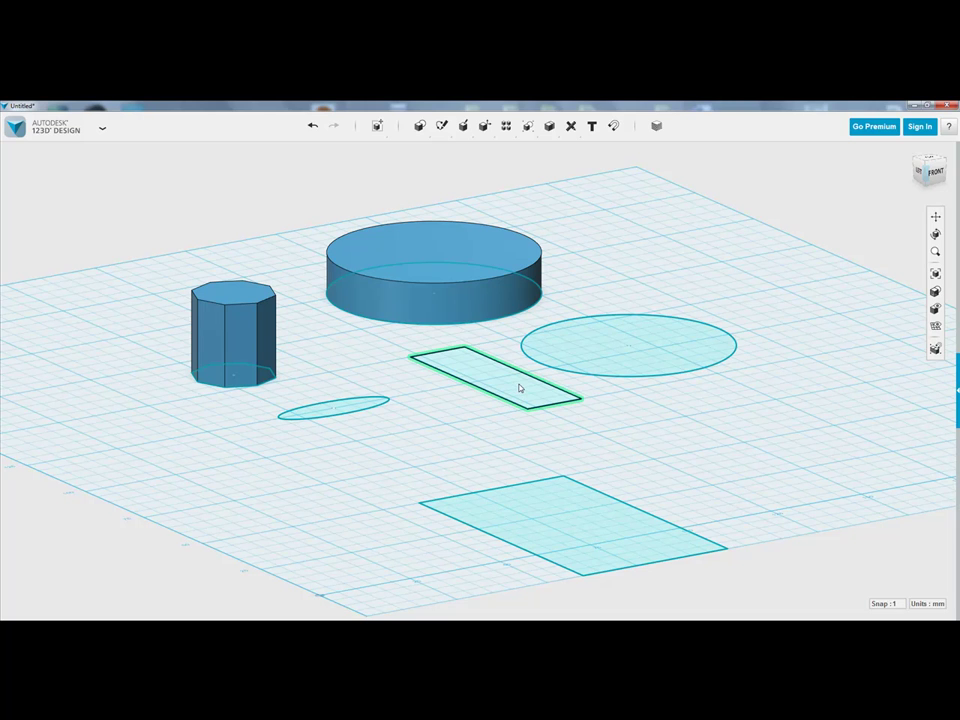
{"action": "left_click", "coordinate": [507, 384]}
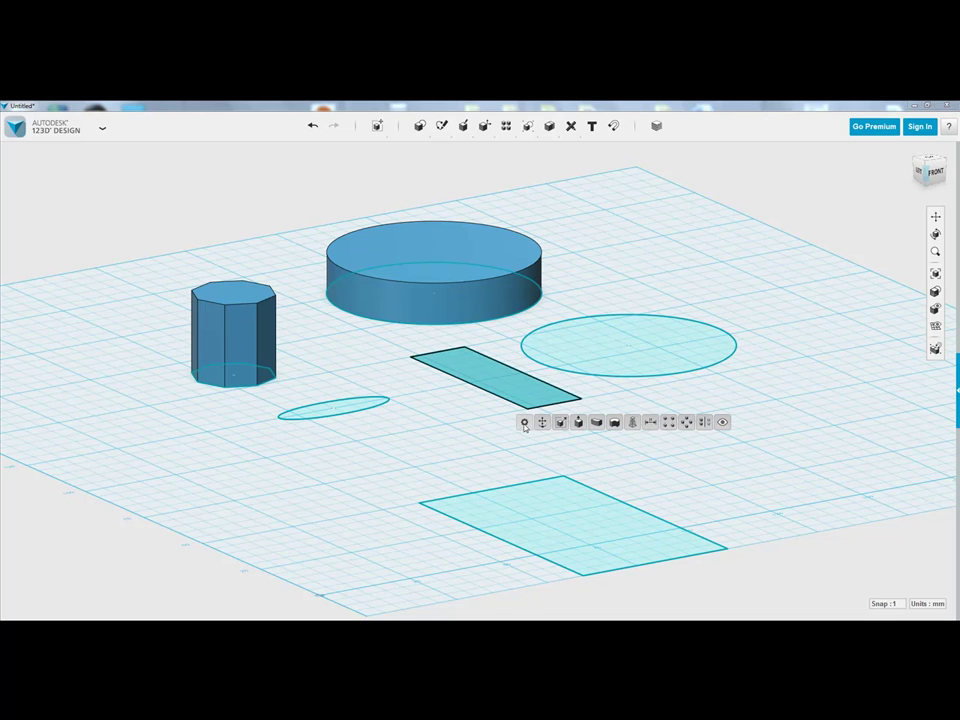
{"action": "left_click", "coordinate": [578, 424]}
{"action": "left_click", "coordinate": [496, 366]}
{"action": "left_click_drag", "start_coordinate": [496, 364], "coordinate": [495, 325]}
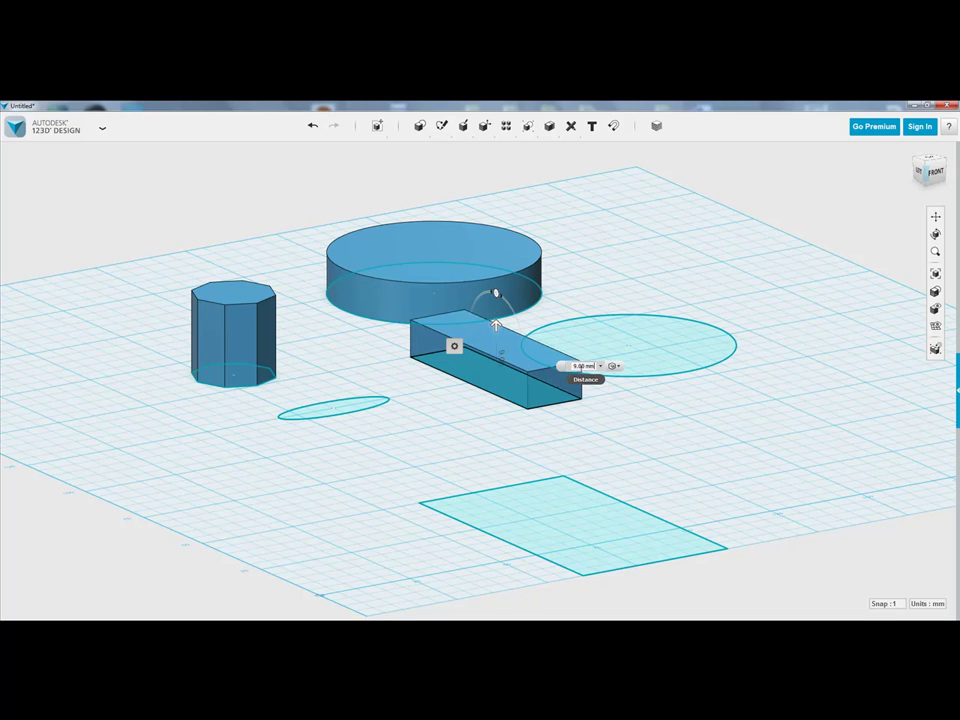